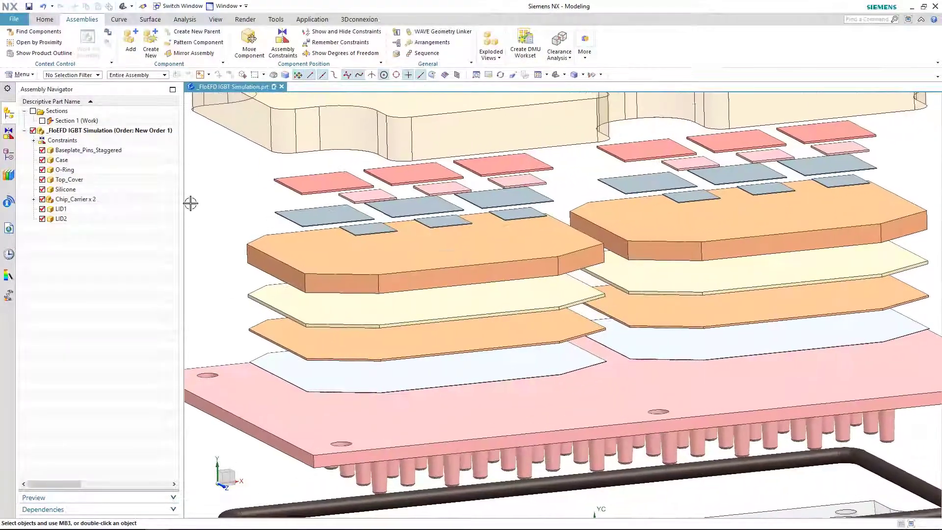
Switch the IGBT assembly out of its Explosion 1 exploded view.
scroll(195, 206, "down", 3)
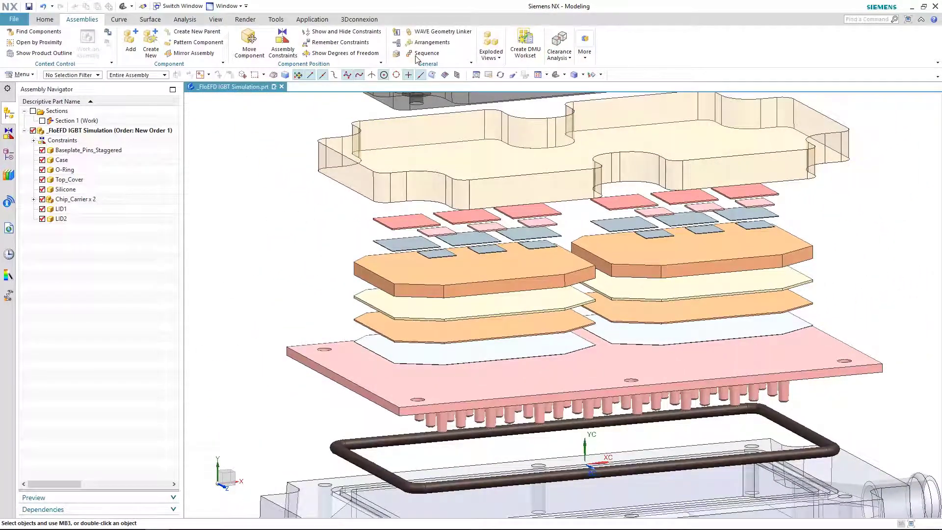
left_click(490, 51)
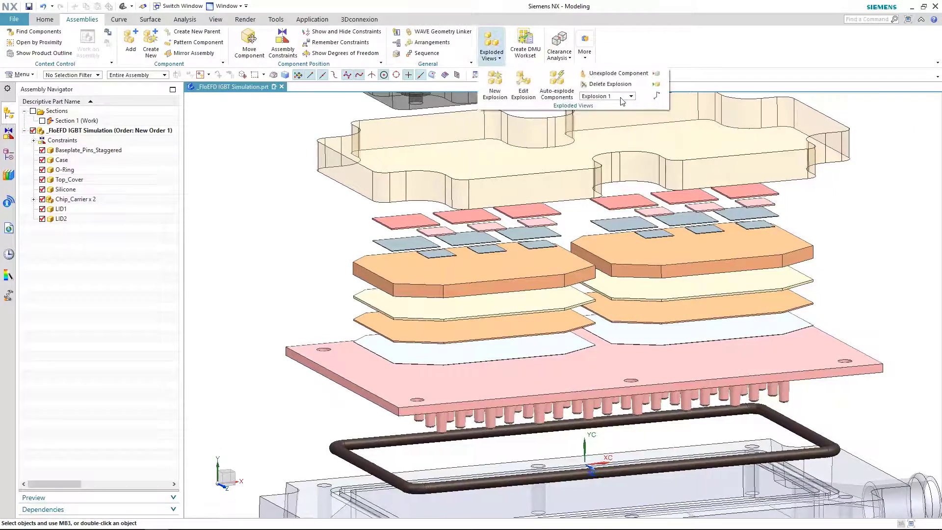
left_click(624, 96)
left_click(643, 104)
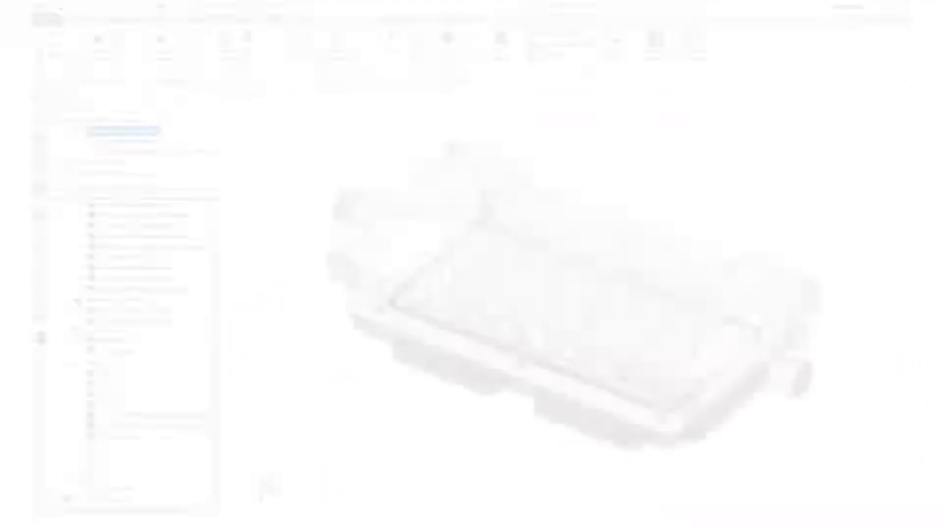
Create a new parametric study under IGBT Thermal Simulation and set its type to Multiparameter Optimization (HEEDS).
left_click(125, 141)
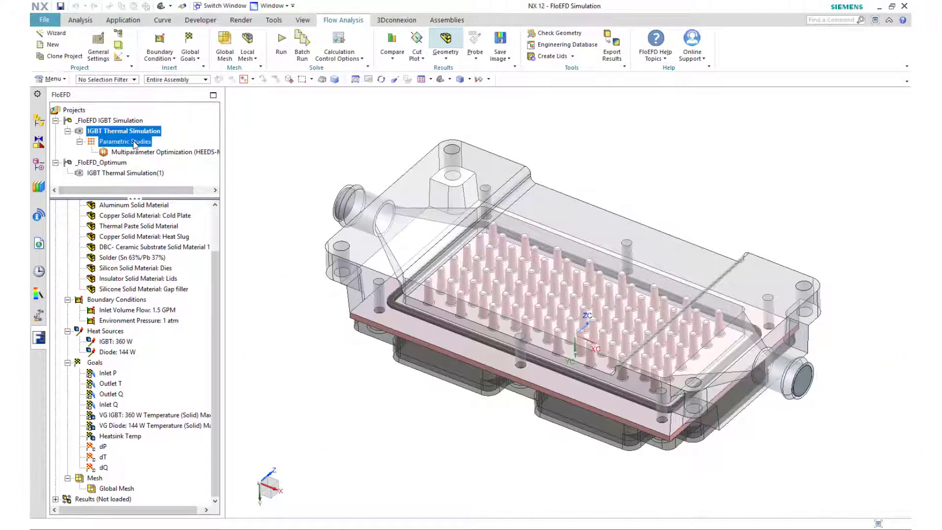
right_click(132, 145)
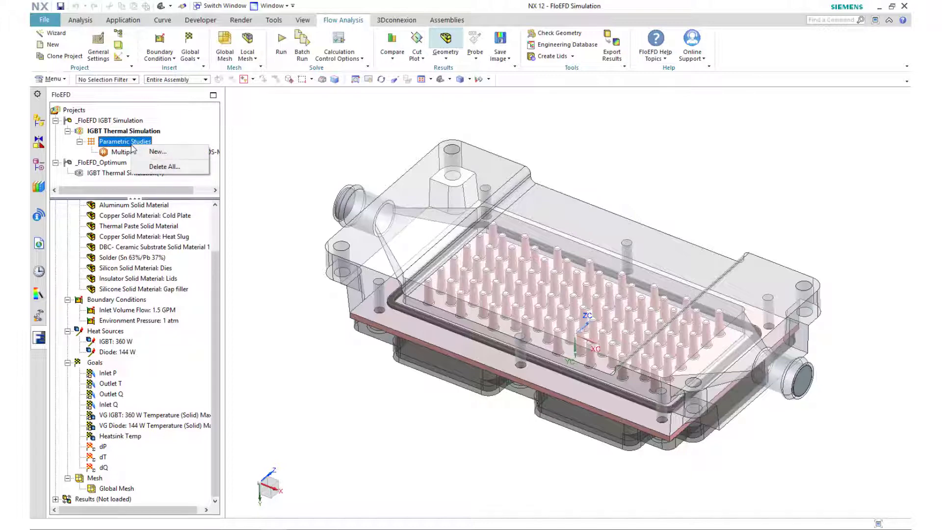
left_click(156, 152)
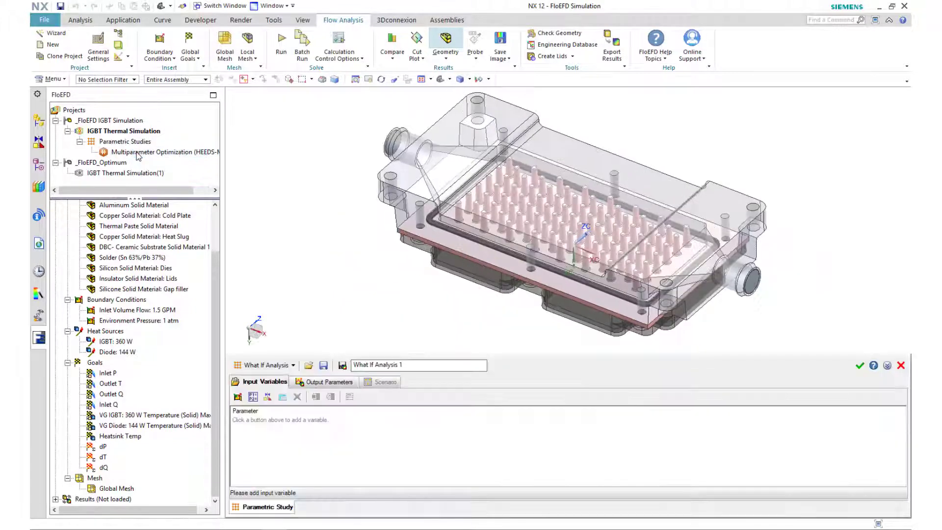
left_click(298, 366)
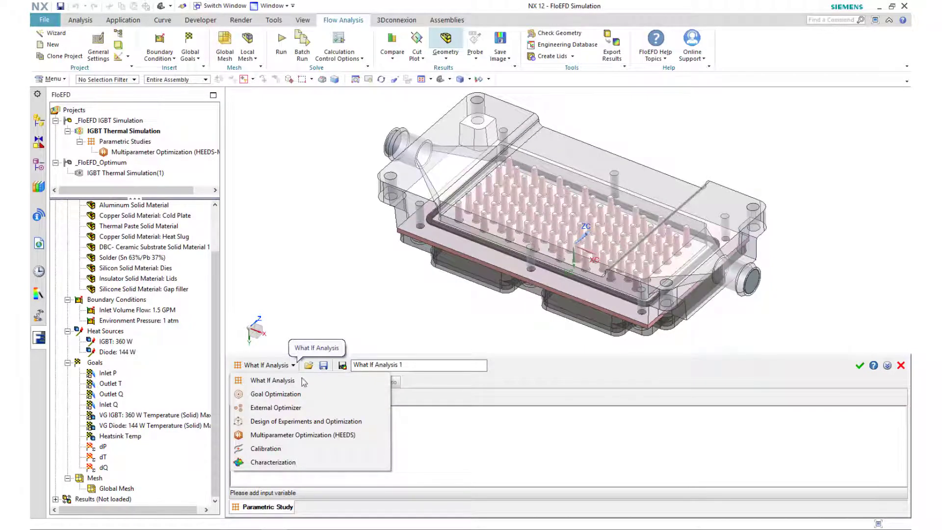
left_click(312, 435)
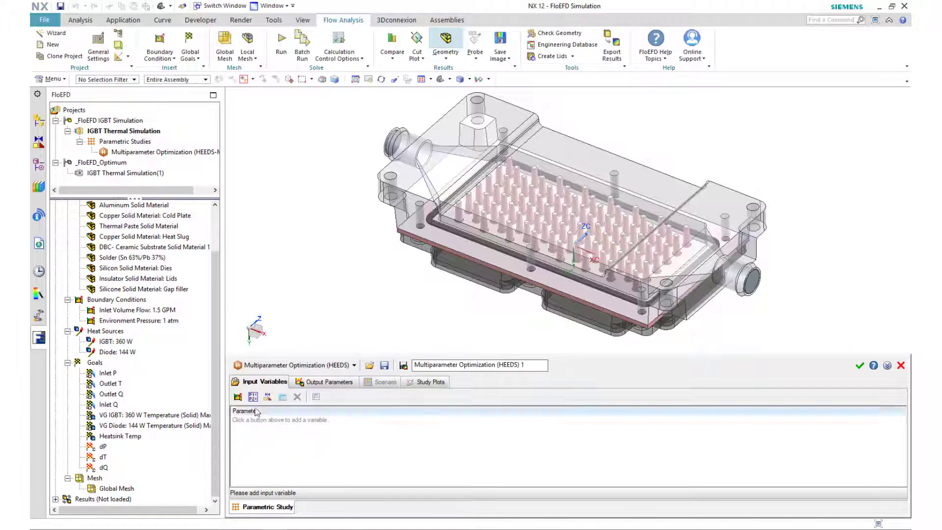
Browse the simulation parameters available as input variables, expanding General Settings, Boundary Conditions and the inlet volume flow.
left_click(238, 396)
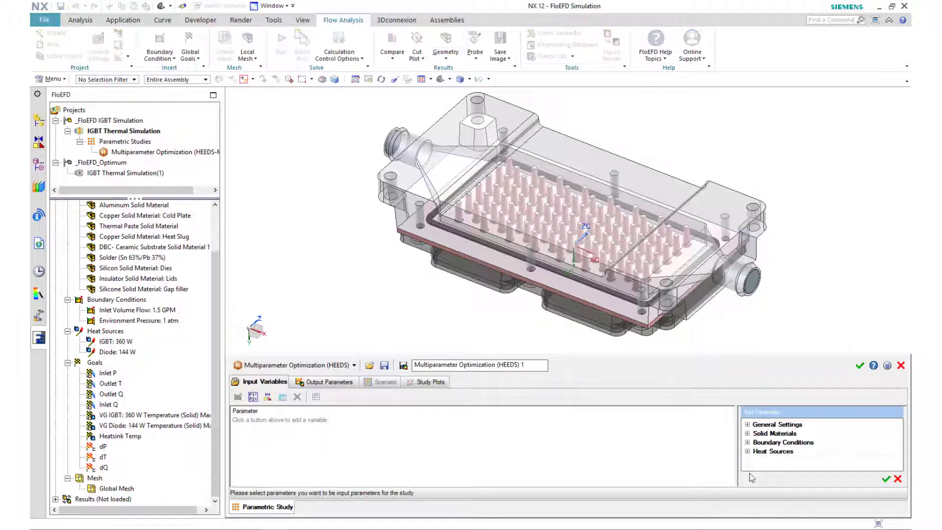
left_click(747, 424)
scroll(752, 454, "down", 2)
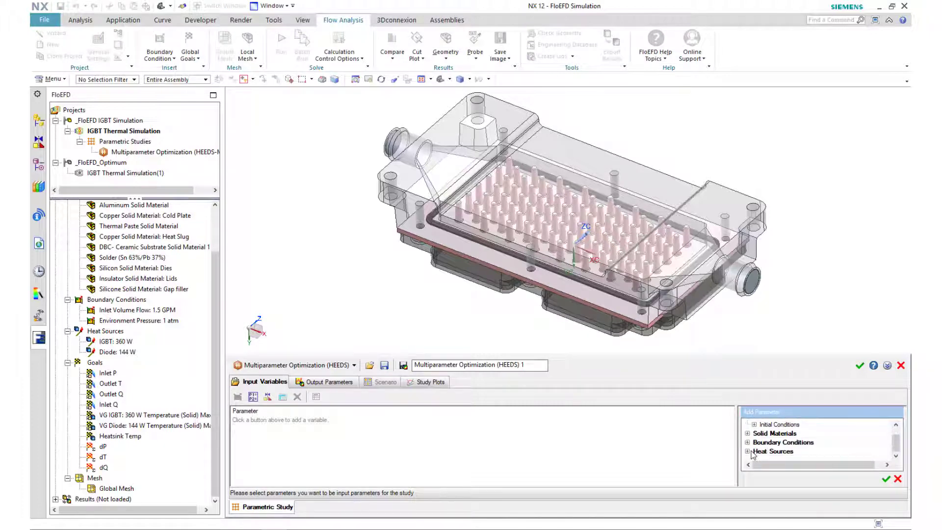
left_click(747, 442)
scroll(750, 446, "down", 1)
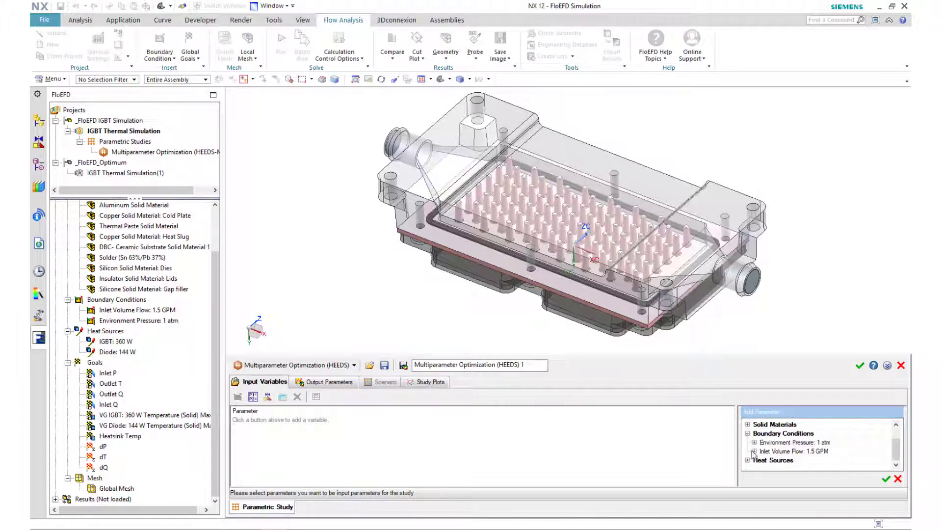
left_click(753, 451)
scroll(754, 453, "down", 1)
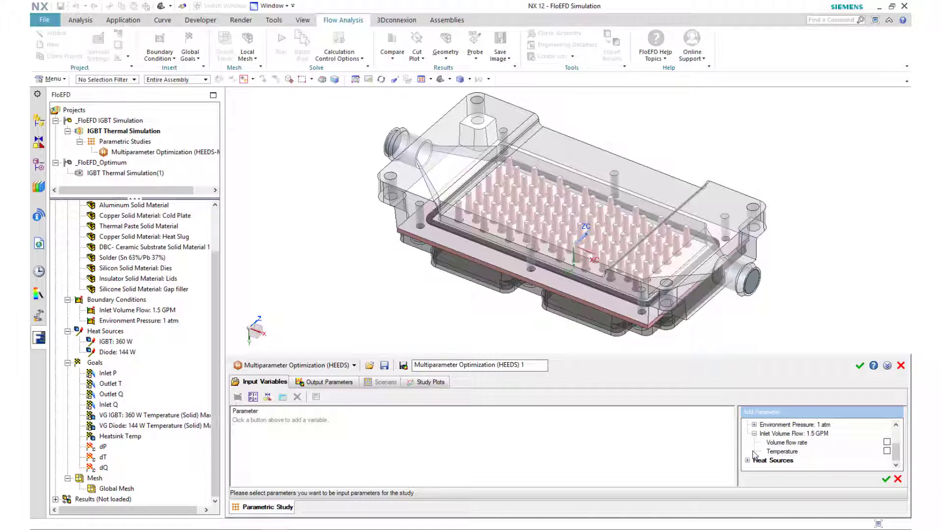
Examine the Baseplate_Pins_Staggered dimensions available as input variables, and close the new study without adding any.
left_click(253, 397)
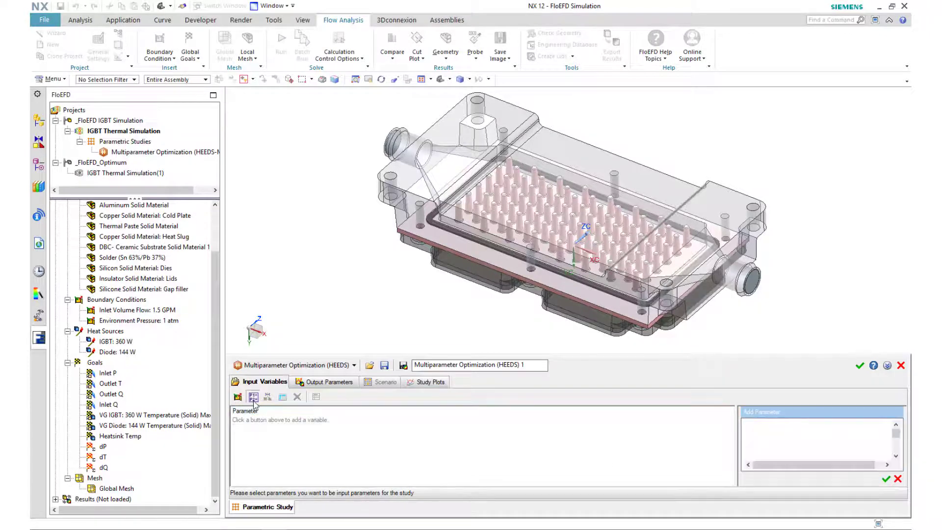
left_click(748, 424)
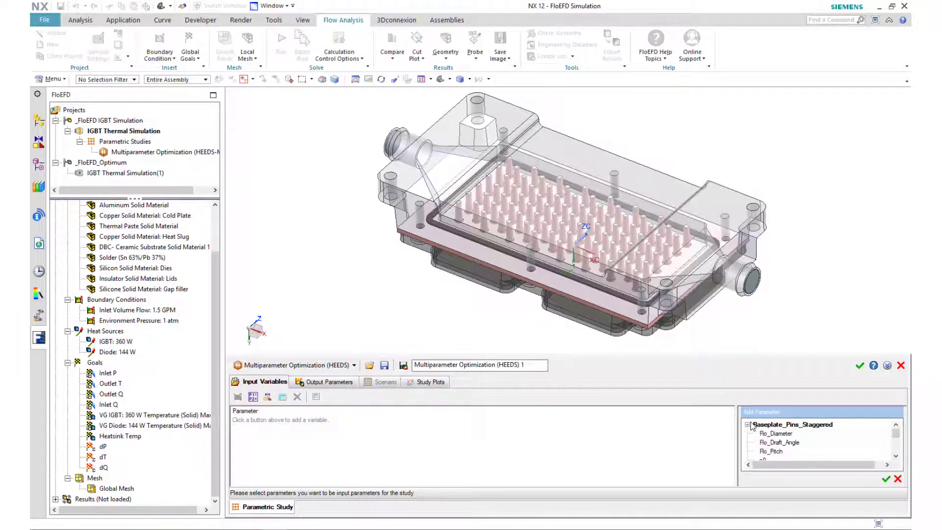
scroll(771, 450, "down", 1)
scroll(771, 450, "up", 1)
left_click(897, 479)
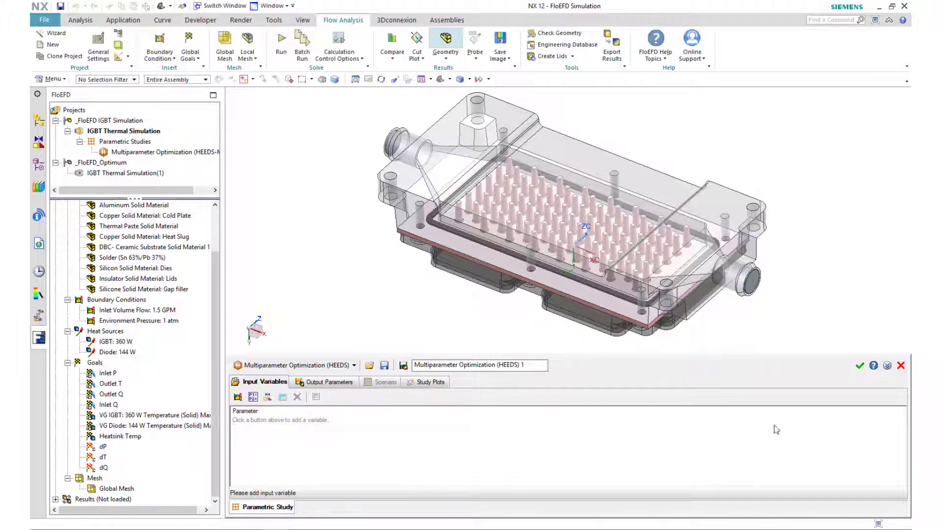
left_click(900, 365)
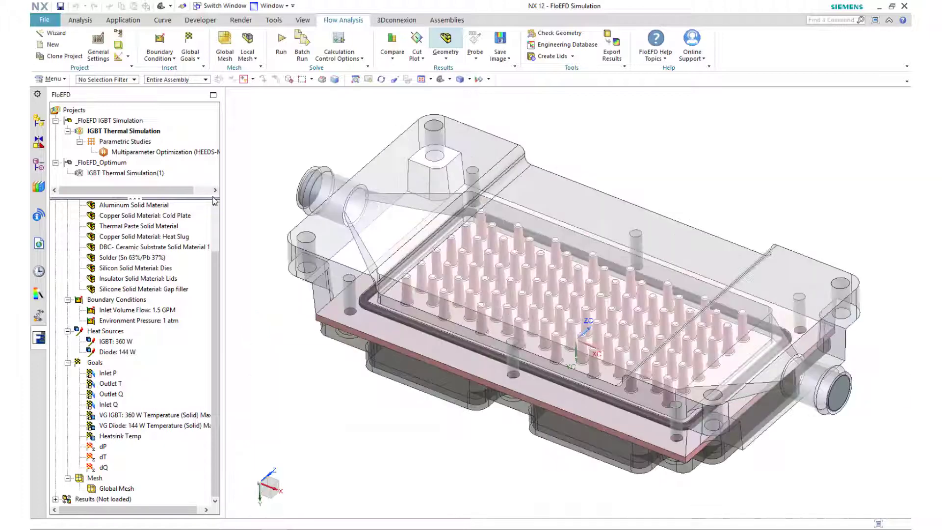
Open the existing Multiparameter Optimization (HEEDS-Module) study and review its input variables and its output parameters with their targets and constraints.
left_click(167, 153)
right_click(166, 156)
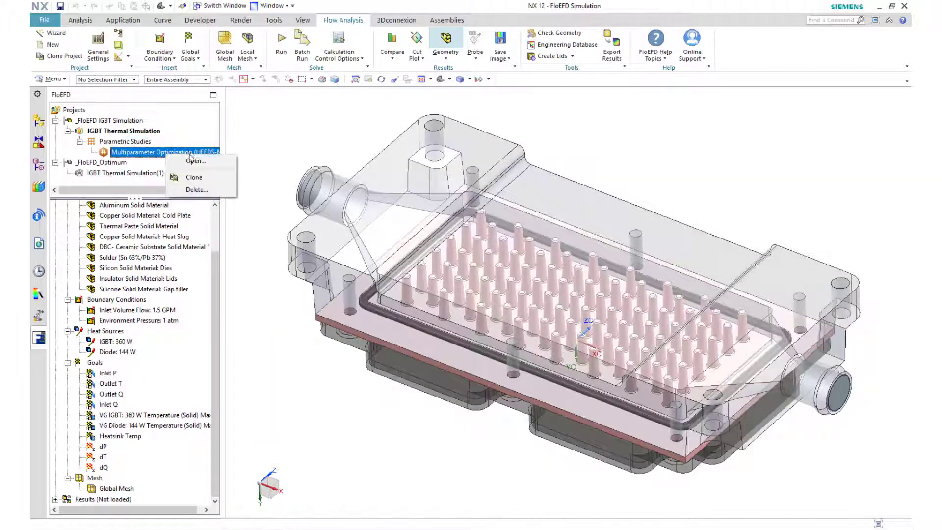
left_click(192, 162)
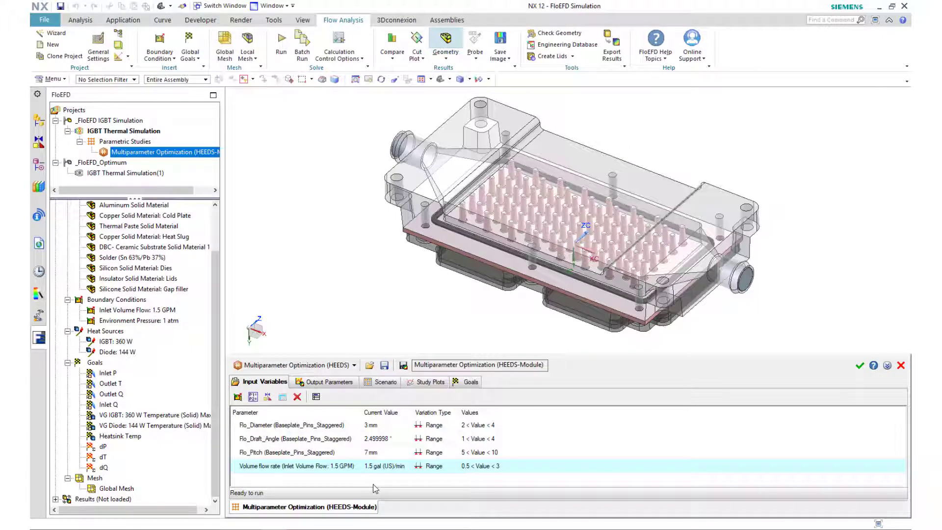
left_click(333, 383)
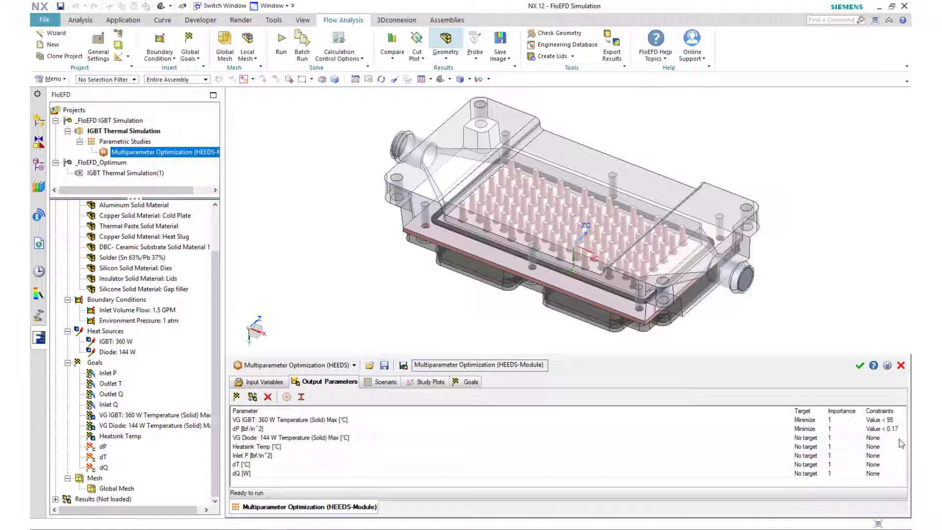
Review the study's scenario table in an enlarged pane, from Design Point 1 through Optimum 100.
left_click(372, 385)
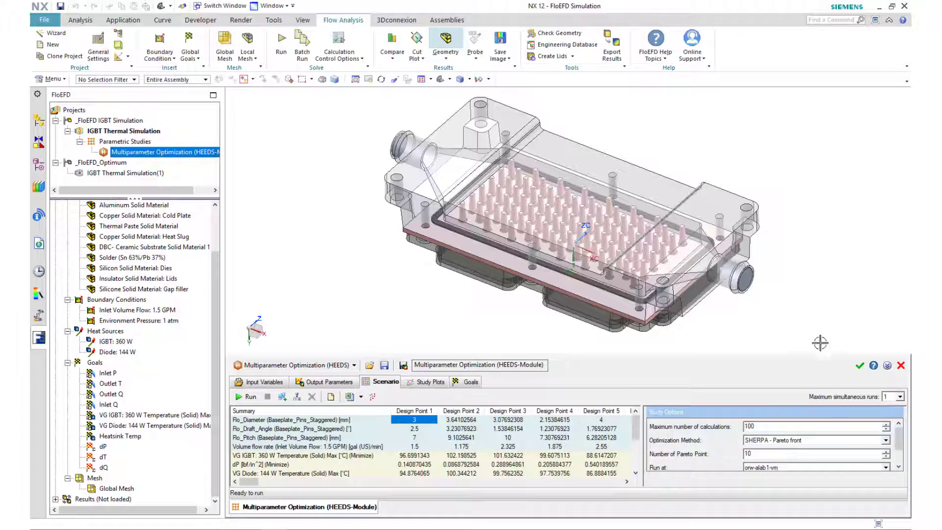
left_click_drag(819, 355, 811, 243)
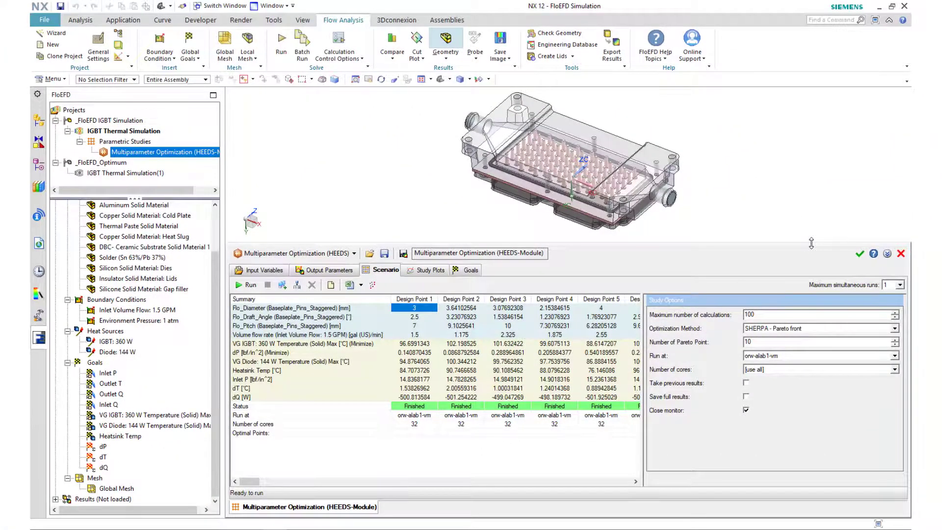
left_click_drag(244, 484, 630, 483)
left_click(528, 431)
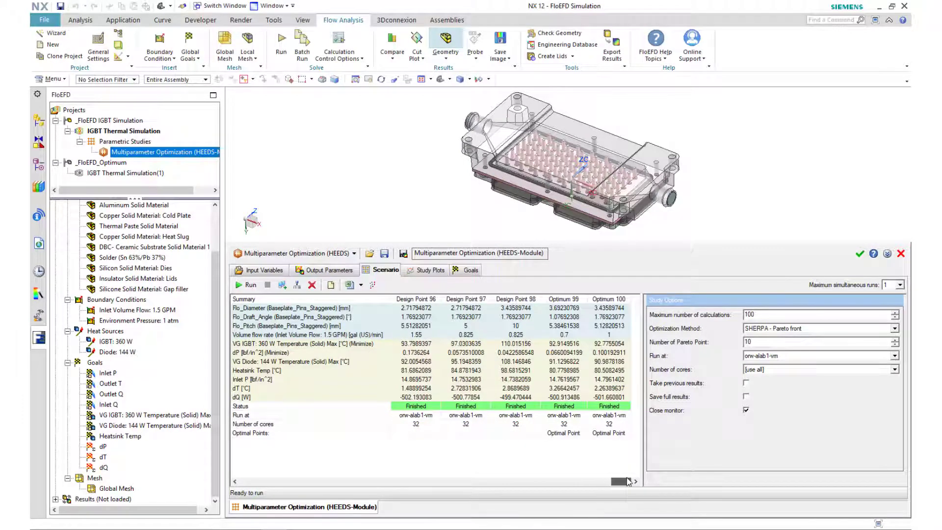
Examine the study's Dependency and Parallel data plots in an enlarged pane.
left_click(429, 271)
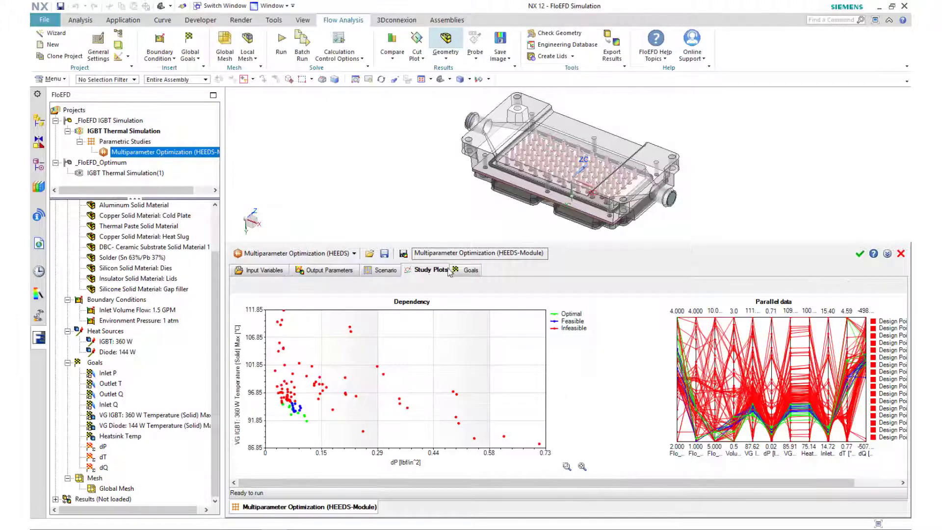
left_click_drag(597, 242, 598, 209)
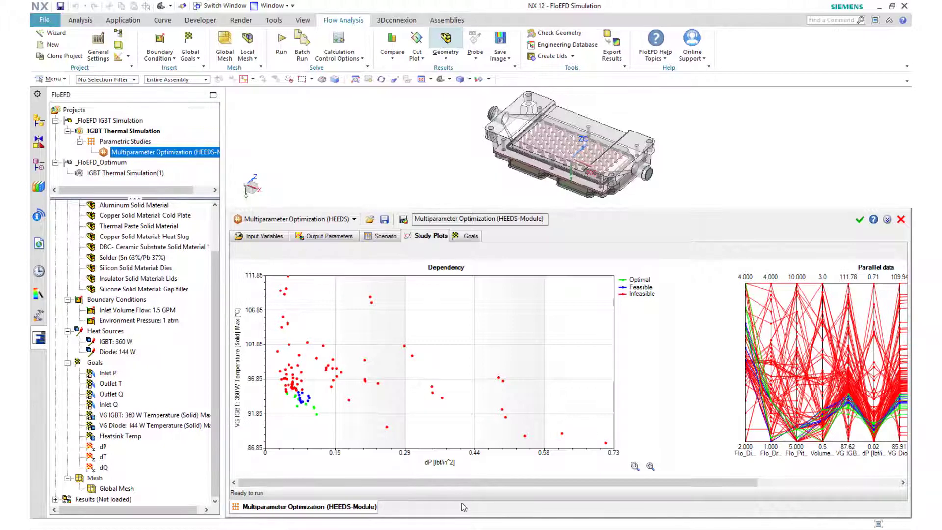
left_click_drag(541, 498, 657, 527)
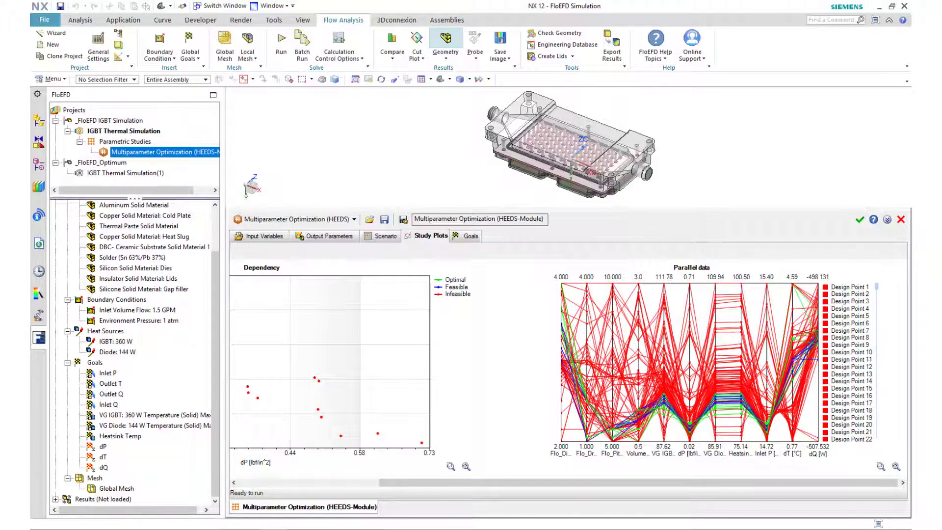
Create a new project from the Optimum 99 design point in the scenario table, accepting the geometry change.
left_click(385, 237)
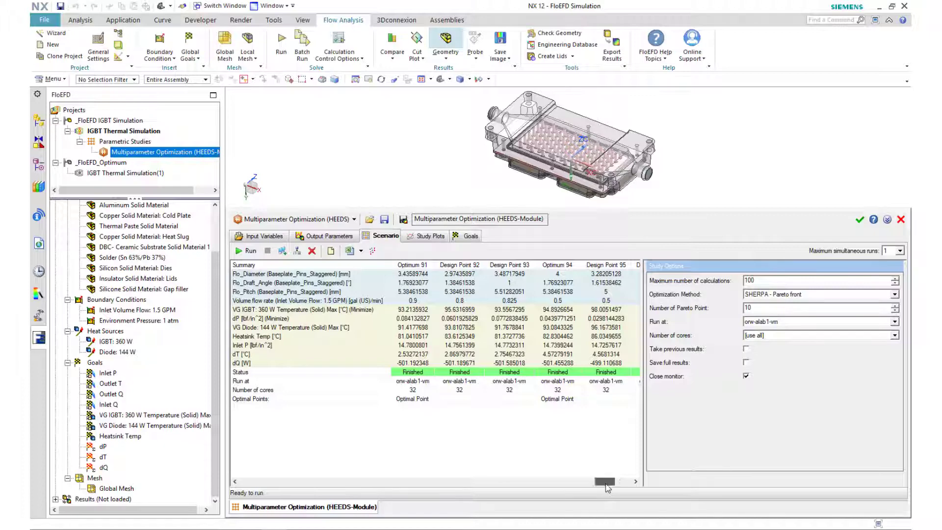
left_click_drag(602, 482, 628, 491)
left_click(563, 265)
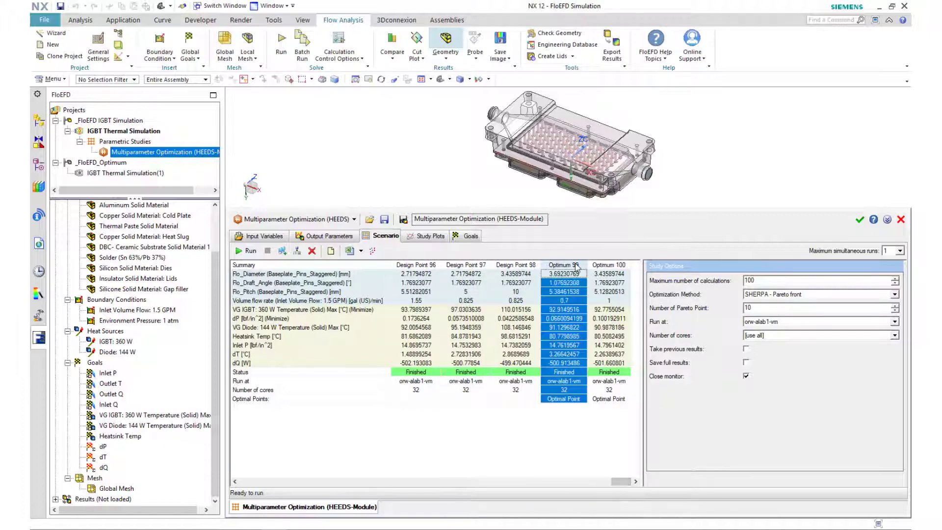
right_click(576, 266)
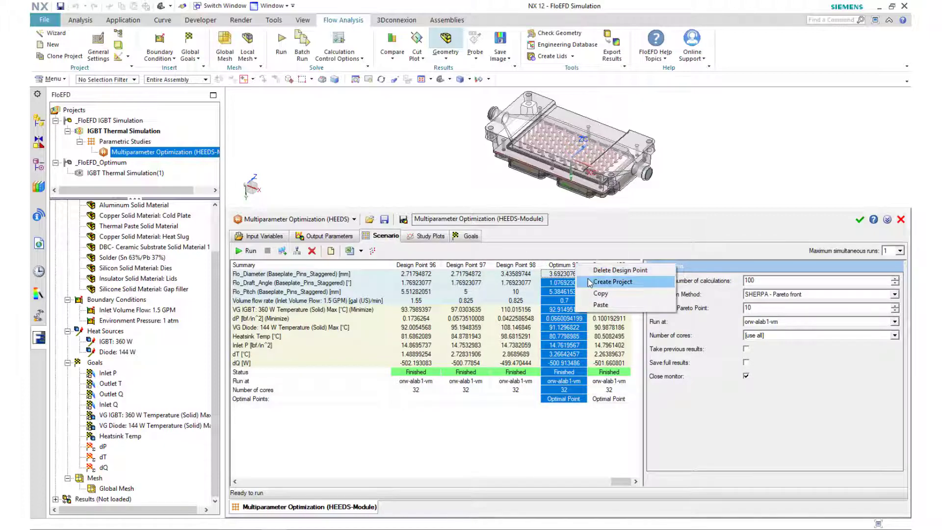
left_click(590, 282)
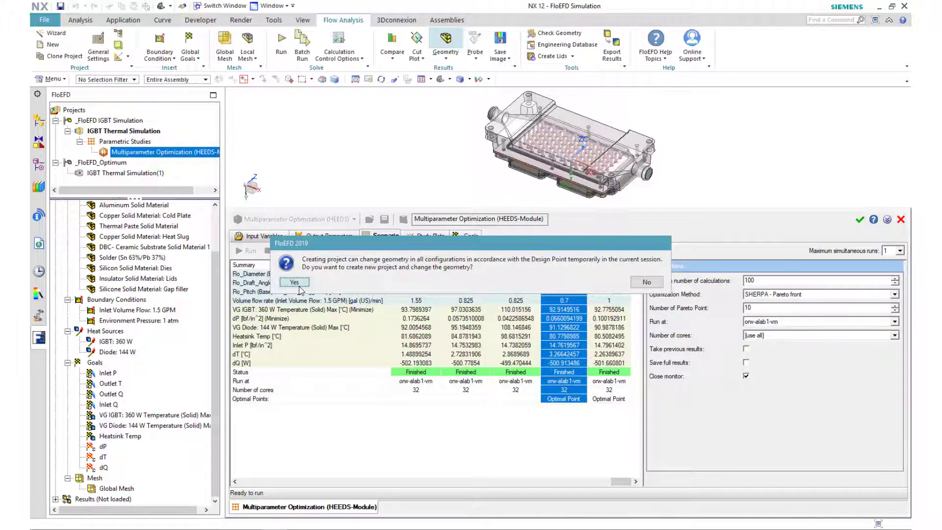
left_click(297, 284)
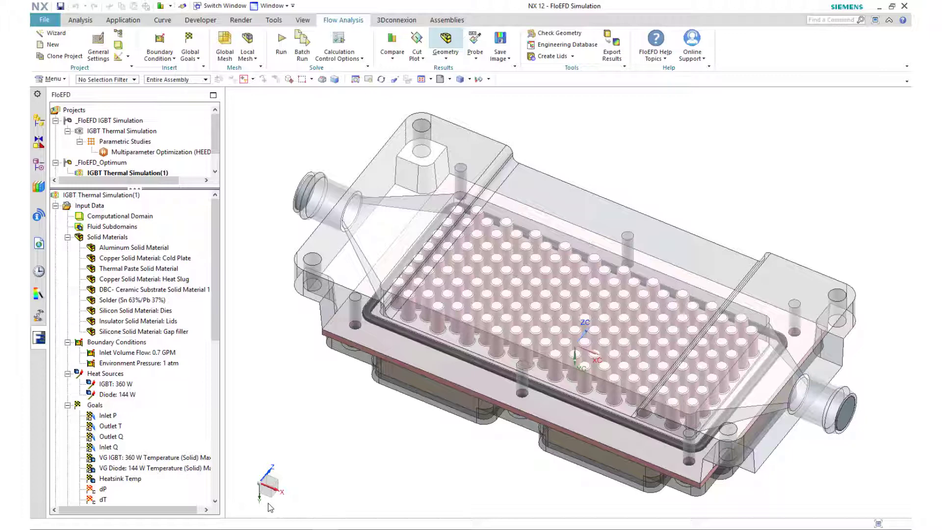
Compare the active scene and the velocity, temperature and pressure cut plots between the original IGBT Thermal Simulation and the _FloEFD_Optimum project.
left_click(392, 44)
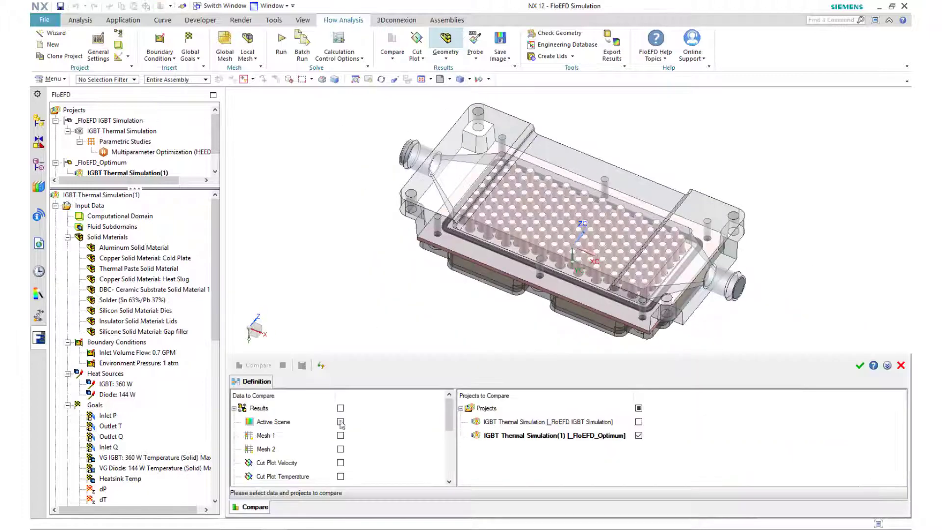
left_click(340, 476)
left_click(340, 463)
left_click(249, 367)
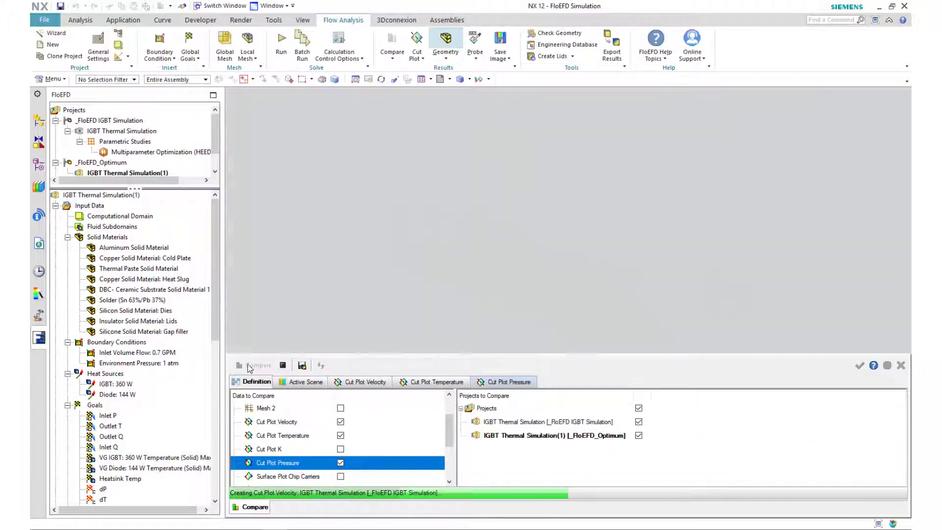
Review the comparison images of both projects for the active scene, velocity cut plot and temperature cut plot.
left_click(291, 383)
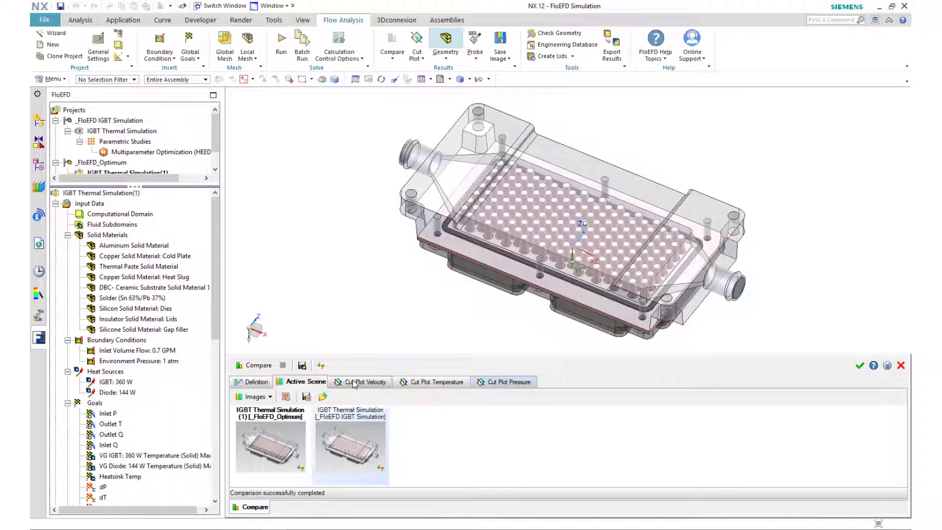
left_click(354, 383)
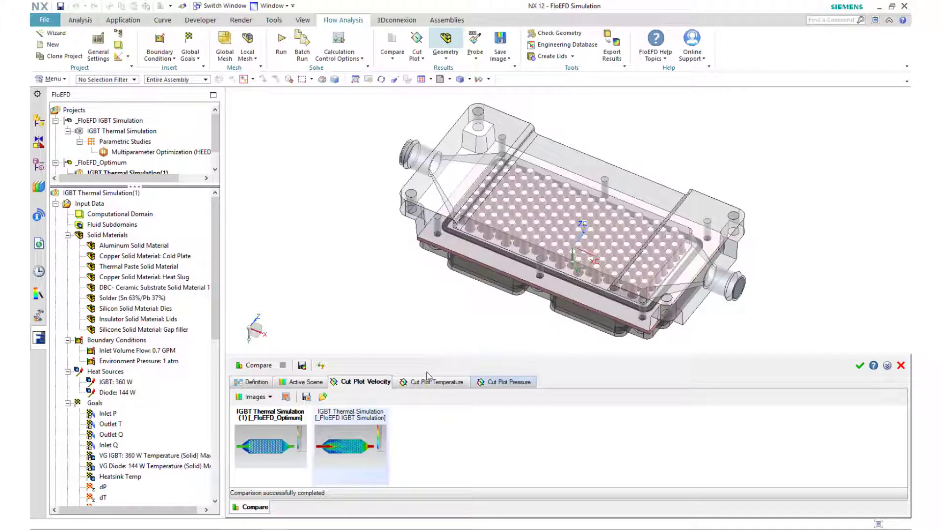
left_click(432, 382)
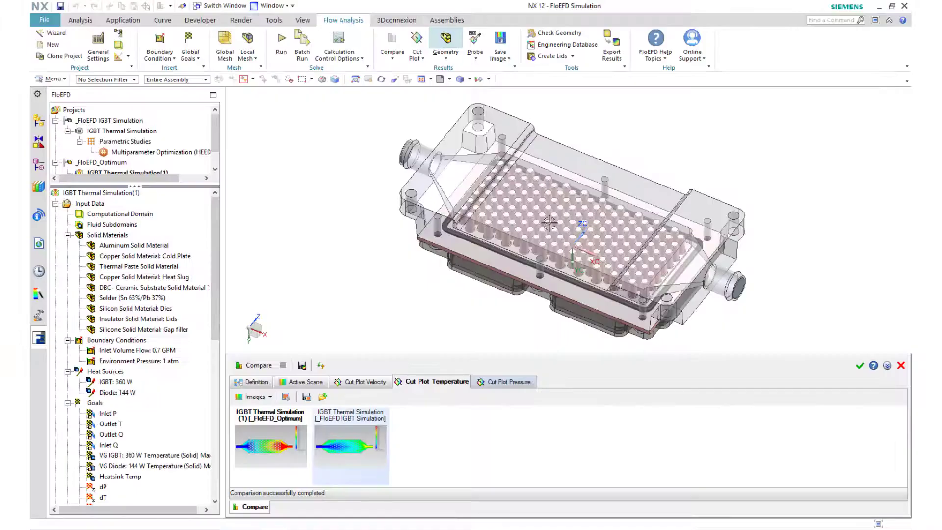
View the pressure cut plot comparison and rerun the comparison of both projects with only Goal Plot 1 selected as data.
left_click(505, 382)
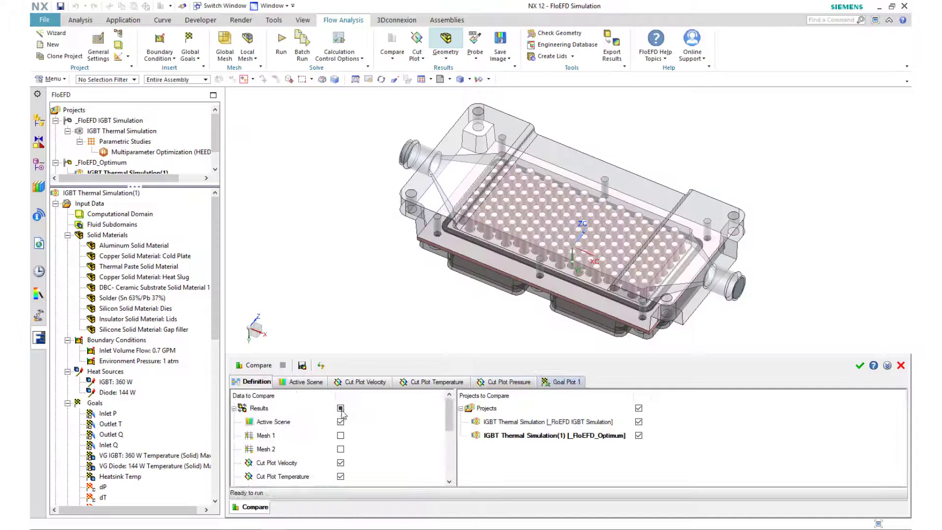
left_click(340, 408)
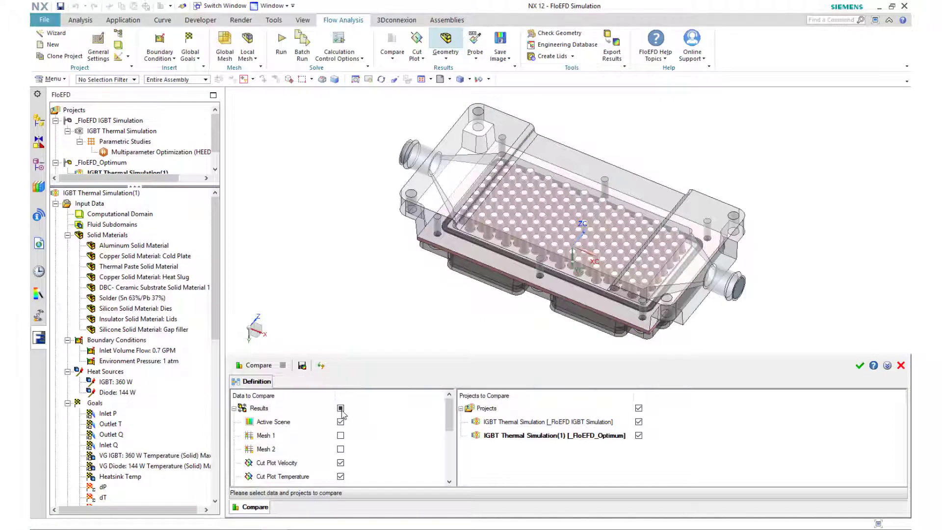
scroll(359, 443, "down", 2)
scroll(361, 448, "down", 1)
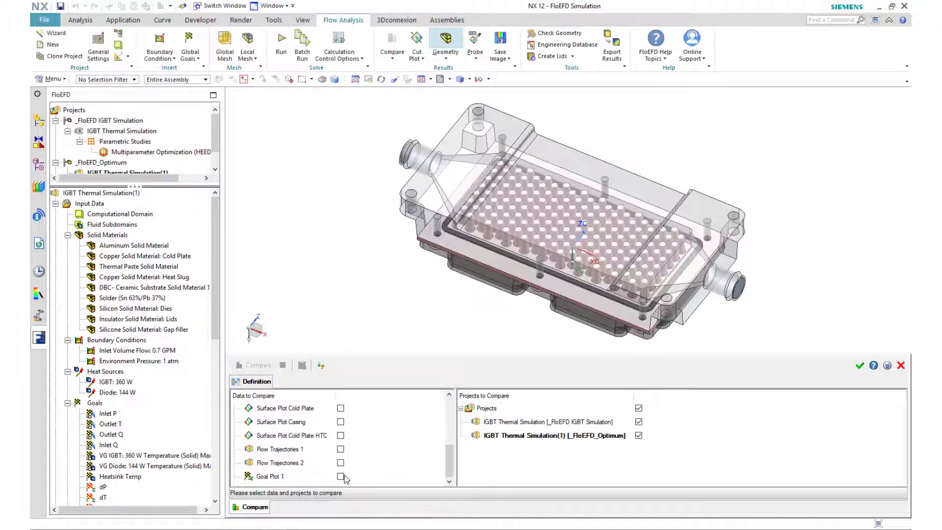
left_click(340, 477)
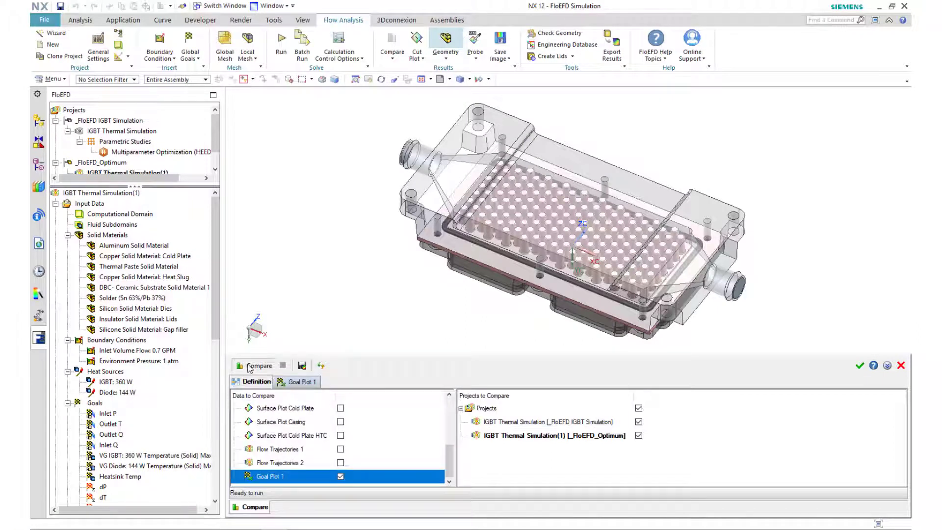
left_click(252, 366)
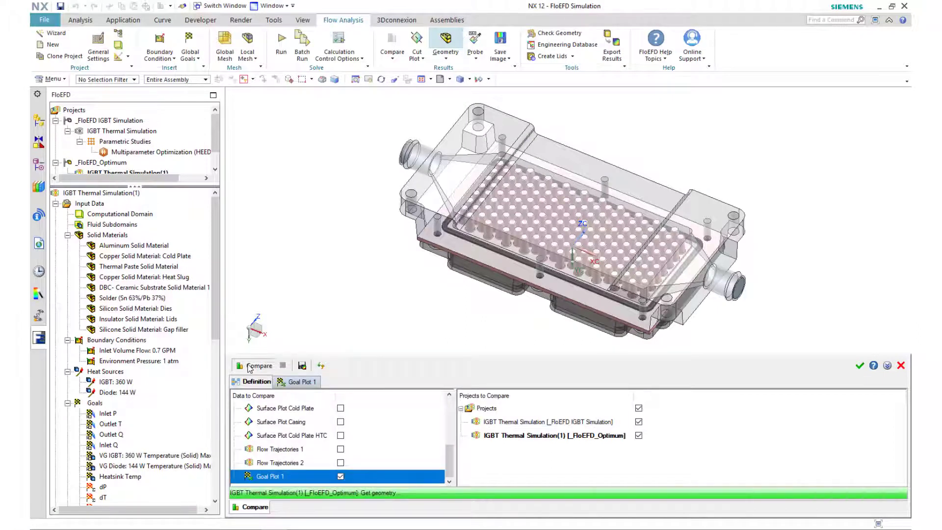
Review the Goal Plot 1 comparison table for both projects and highlight the minimum and maximum value of each goal.
left_click(300, 382)
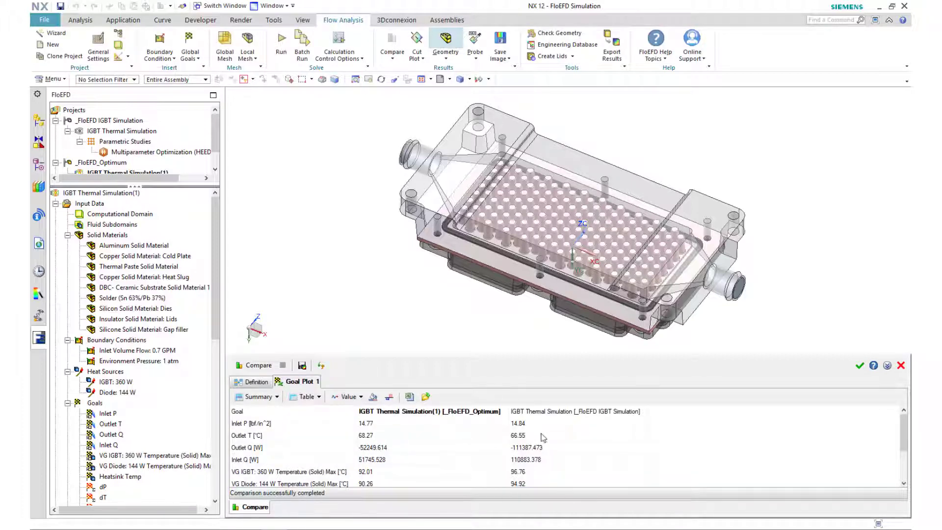
scroll(545, 438, "down", 1)
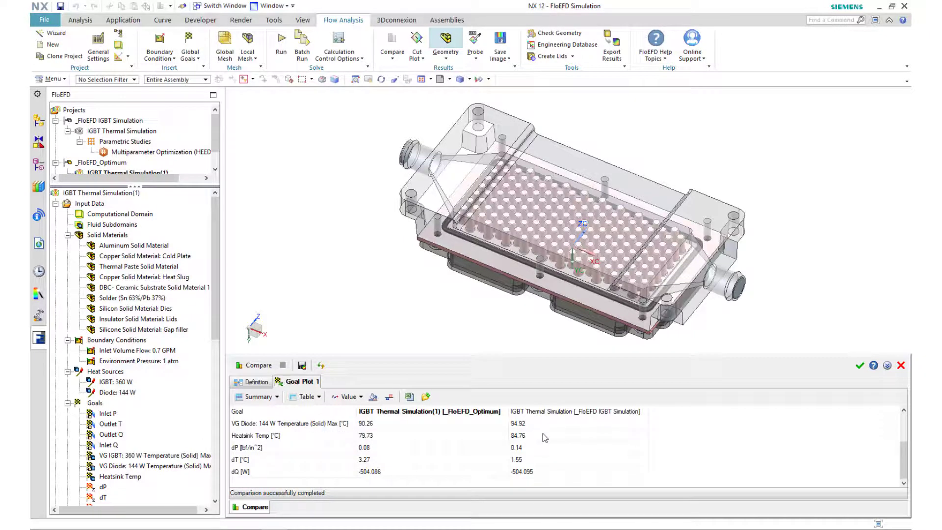
left_click(373, 396)
scroll(375, 425, "down", 3)
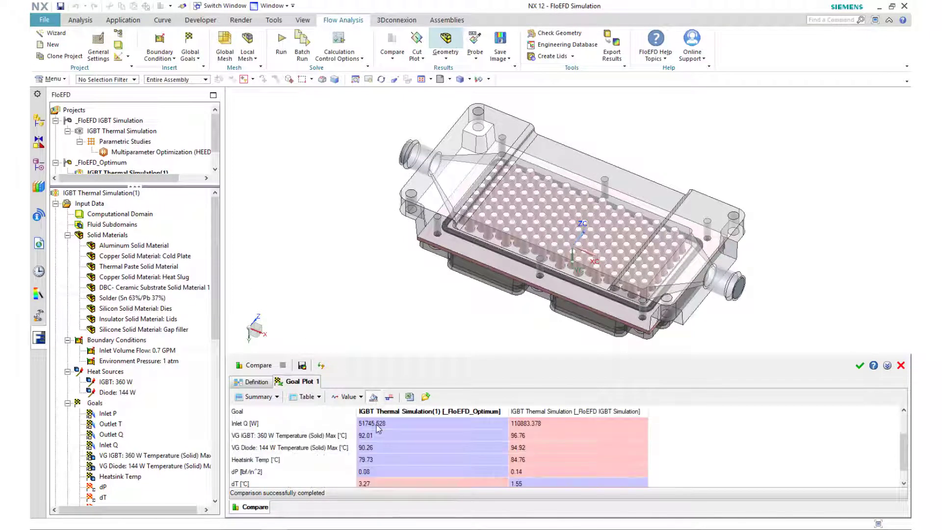